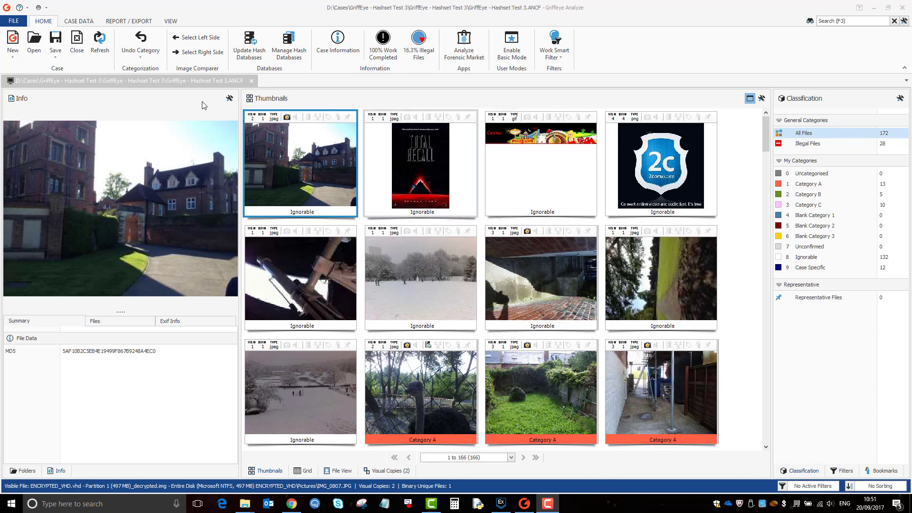
- Choose Add Files to Current Case from the New dropdown
left_click(13, 61)
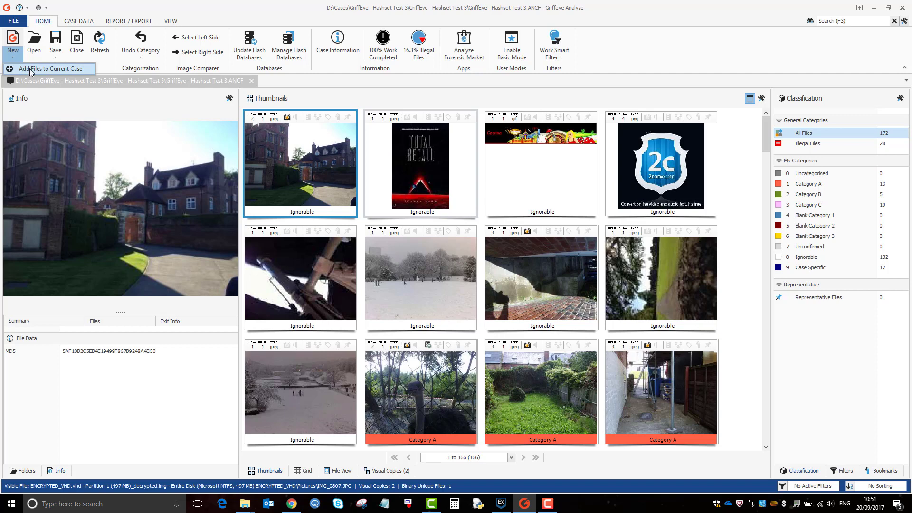
left_click(29, 69)
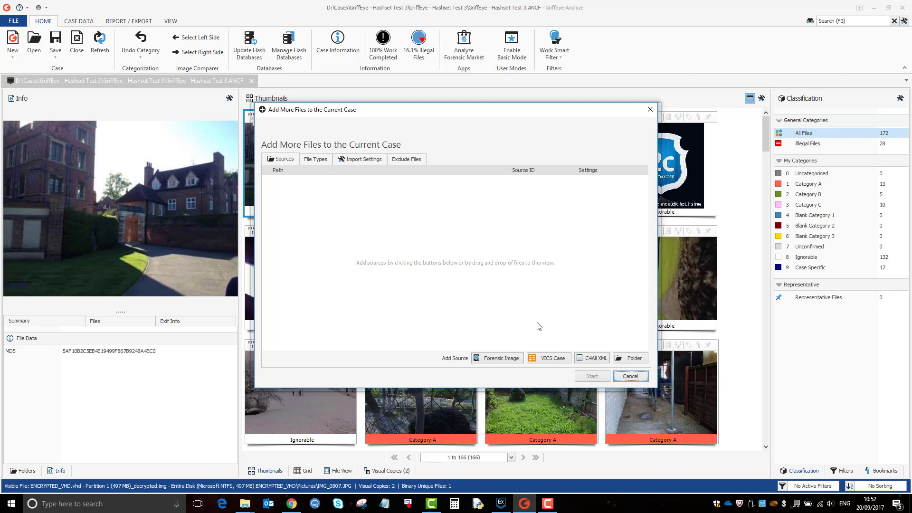
- Add Export.json from Hashset Test 2 - Videos - JSON as a VICS source, accepting default import options
left_click(556, 360)
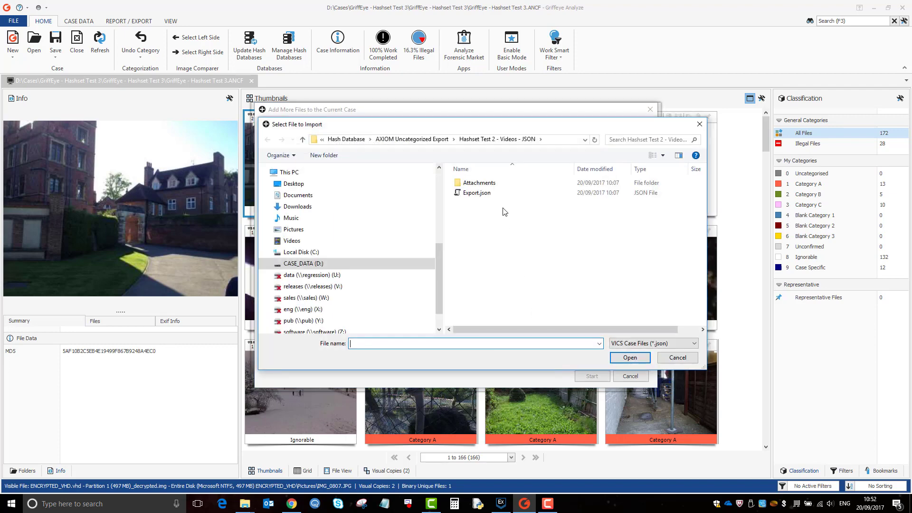
left_click(424, 140)
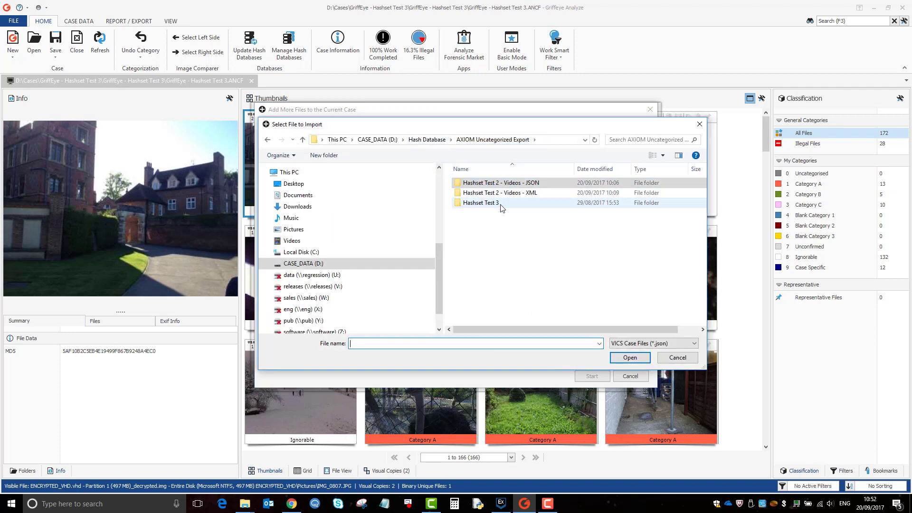
double_click(518, 184)
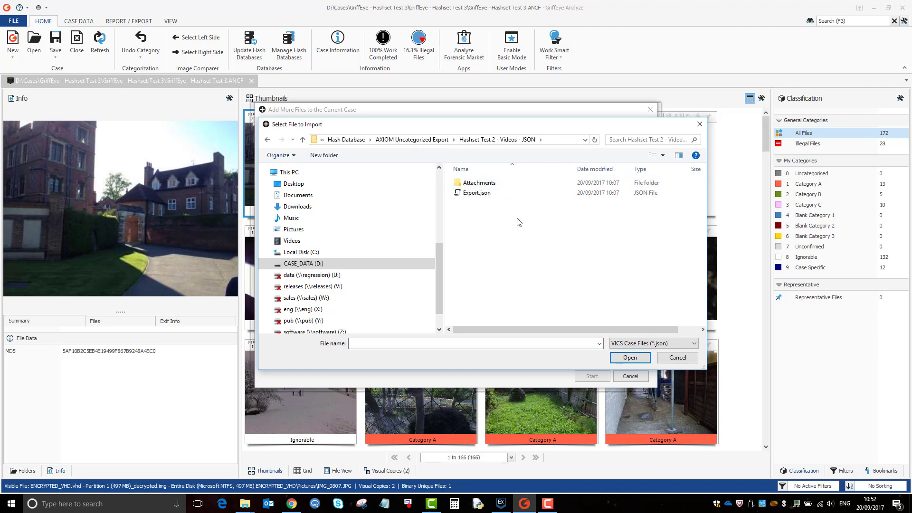
left_click(485, 195)
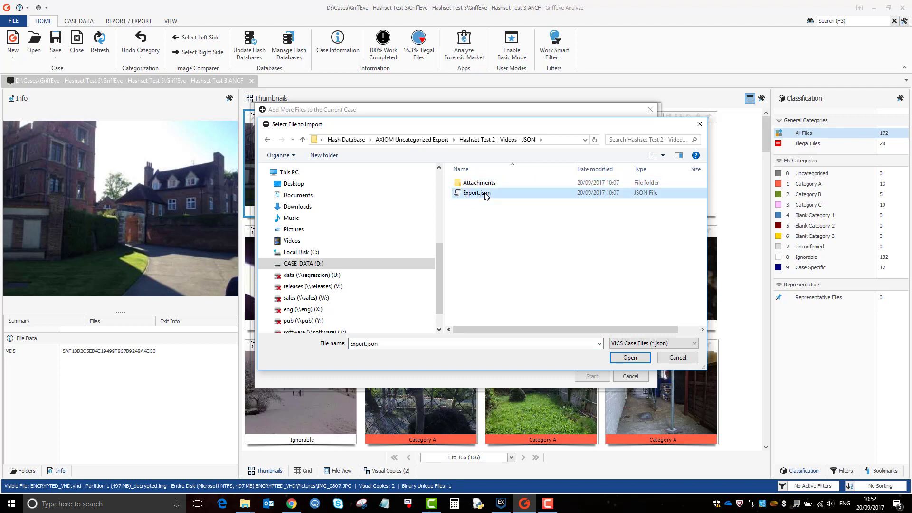
left_click(629, 357)
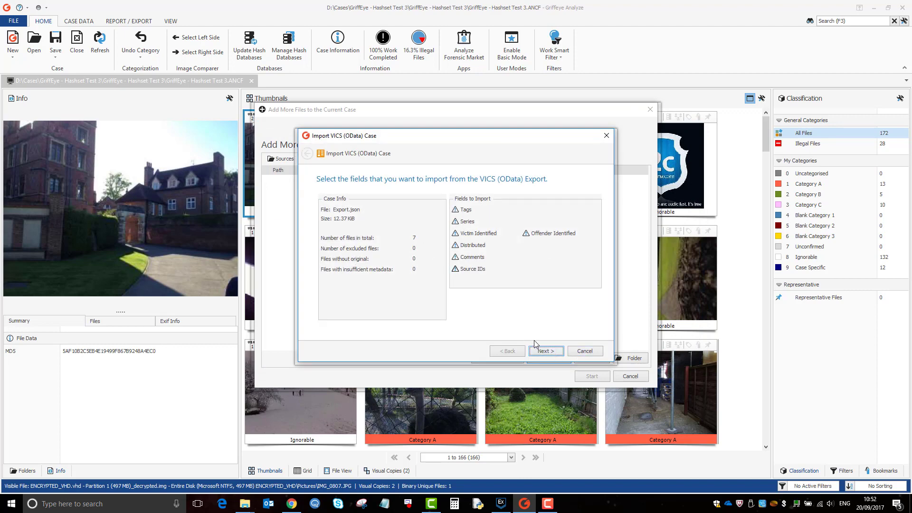
left_click(544, 353)
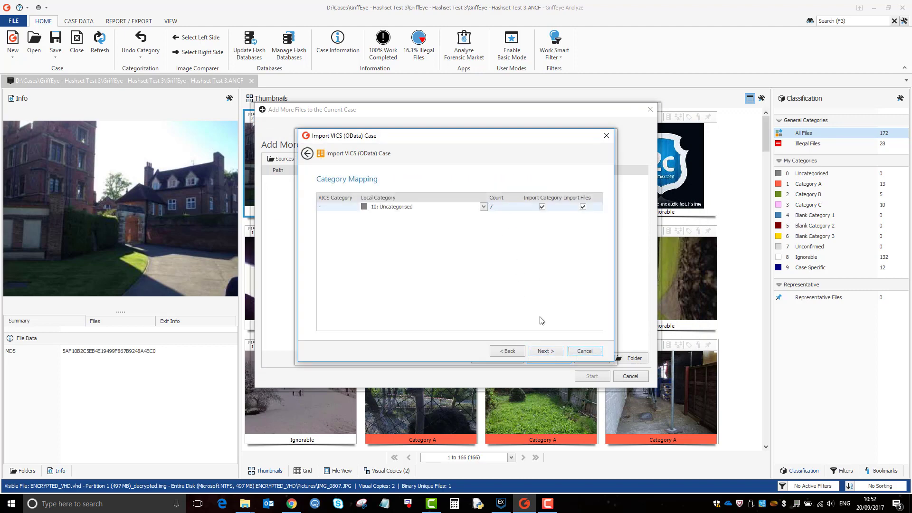
left_click(545, 350)
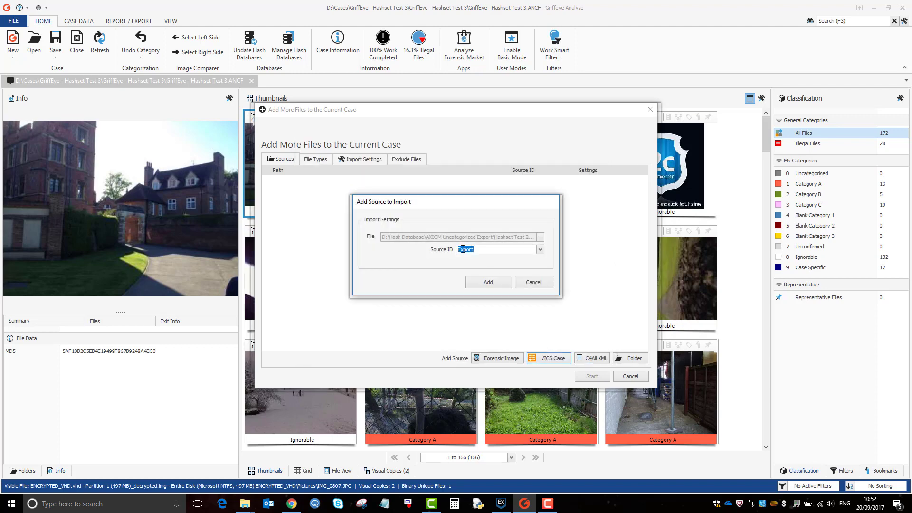
- Rename the source ID from 'Export' to 'Axiom Videos Export', add it, and start importing
left_click(462, 249)
type("Axiom Vid")
type("eos")
left_click(494, 282)
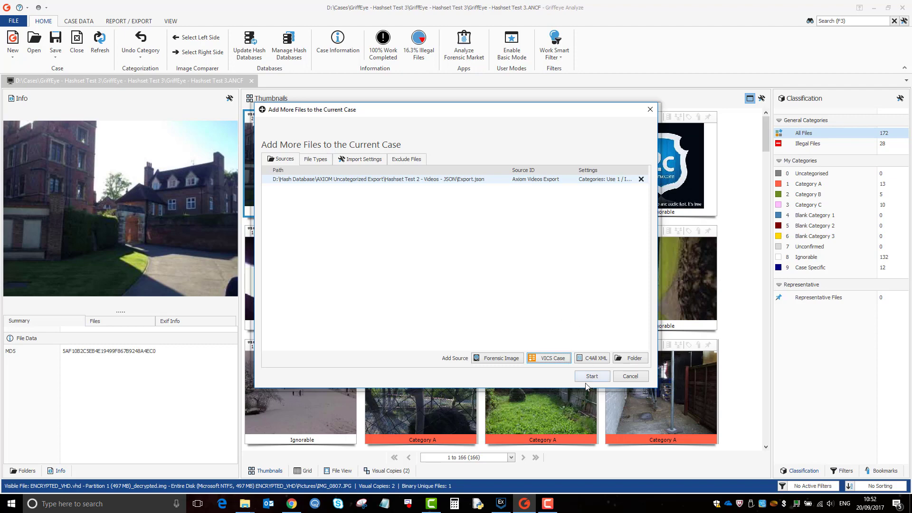
left_click(591, 376)
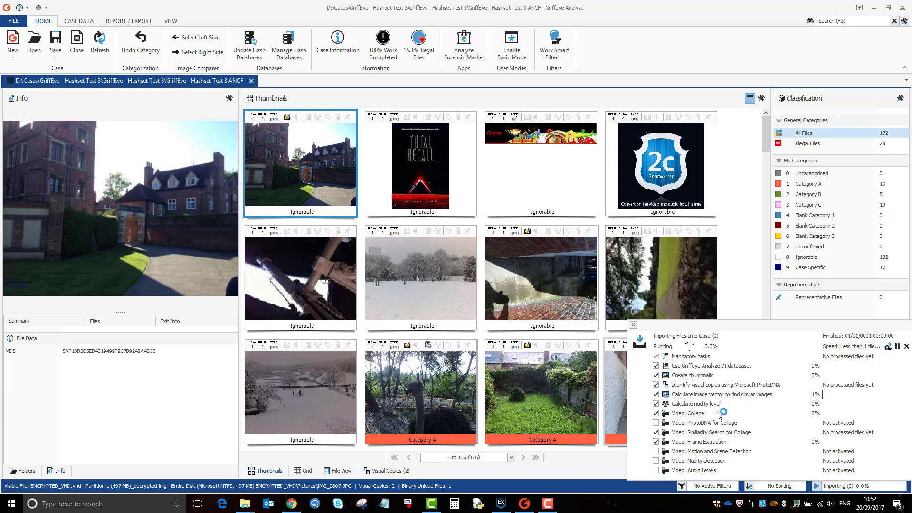
- Dismiss the import progress panel and wait until the case holds 179 files
left_click(549, 504)
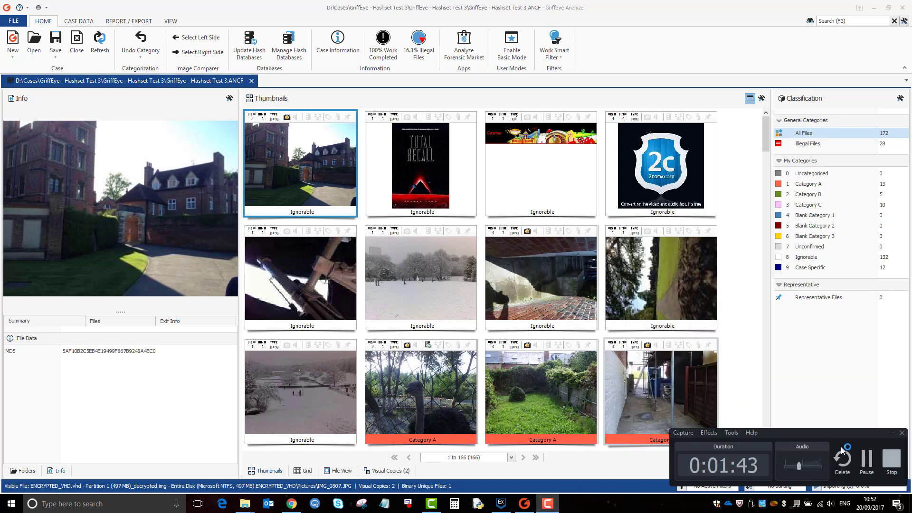
left_click(867, 460)
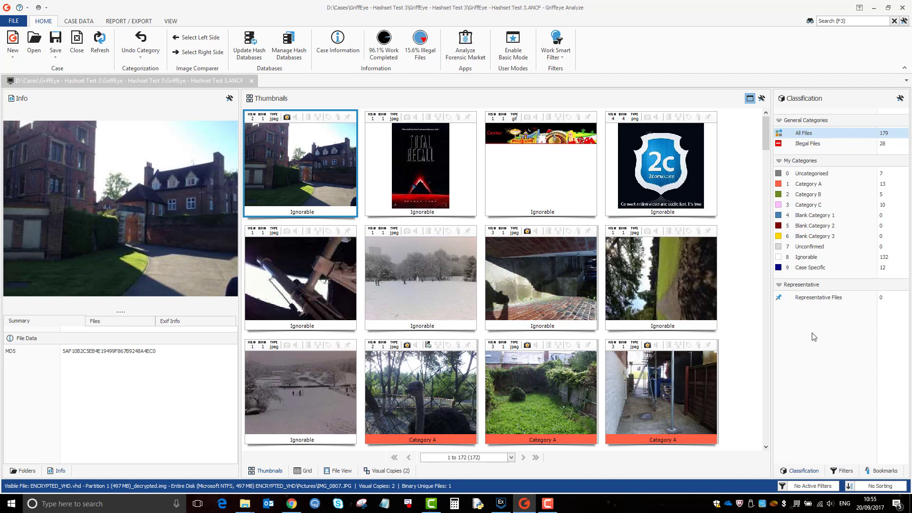
- Filter to Uncategorised and grade all seven videos as Category B with the 2 key
left_click(819, 176)
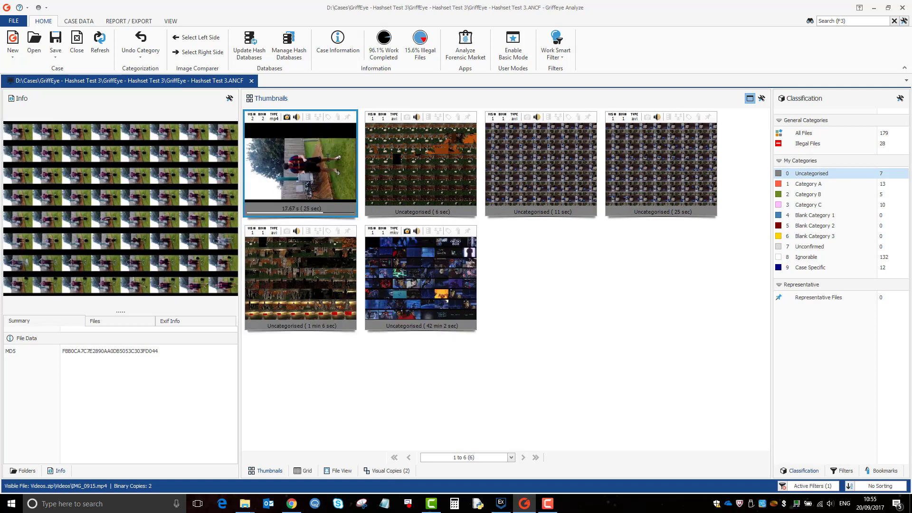
mouse_move(420, 164)
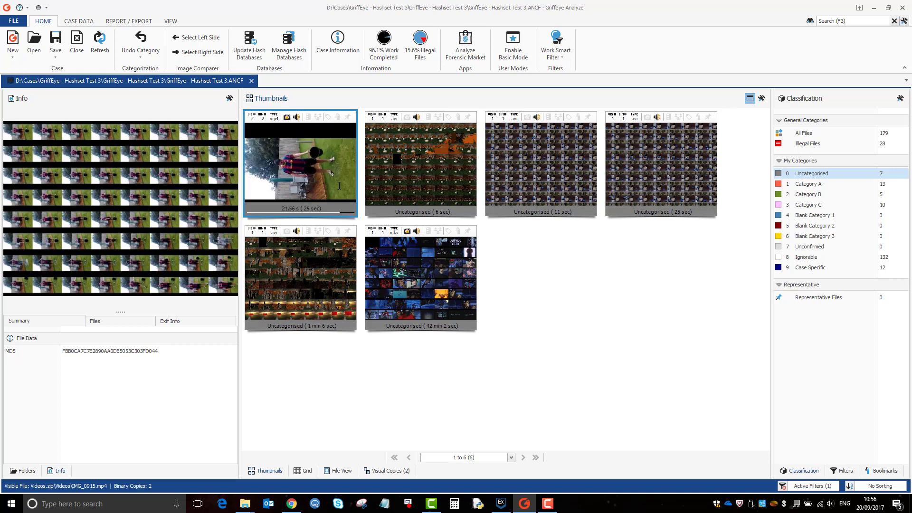
key("2")
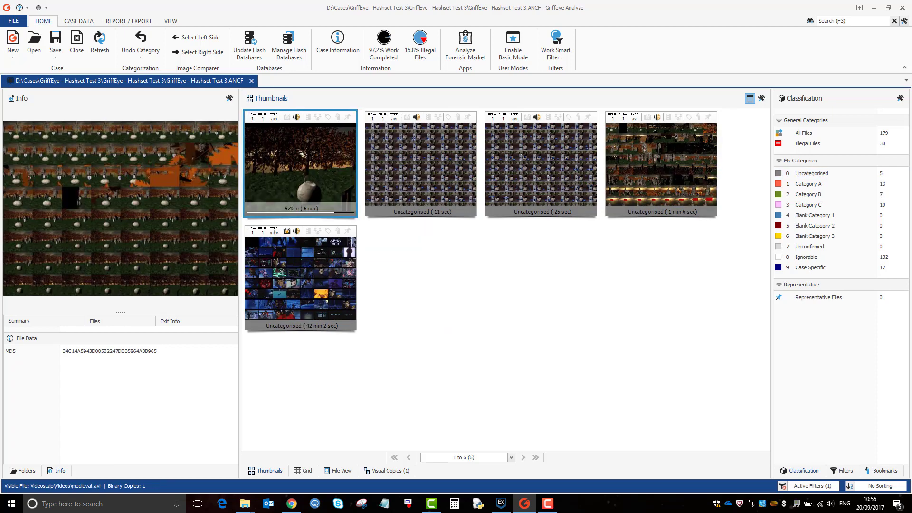
key("2")
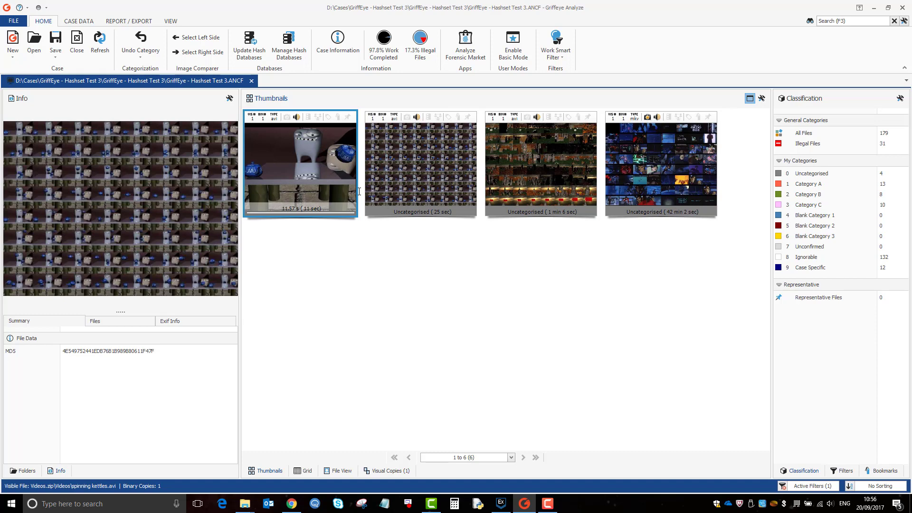
key("ctrl+a")
key("2")
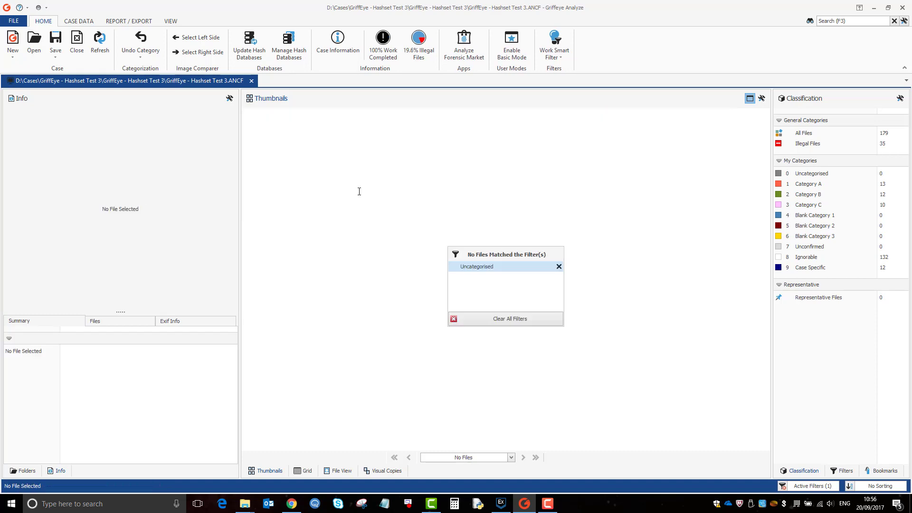
- Clear all filters and show only the twelve Category B files
left_click(538, 325)
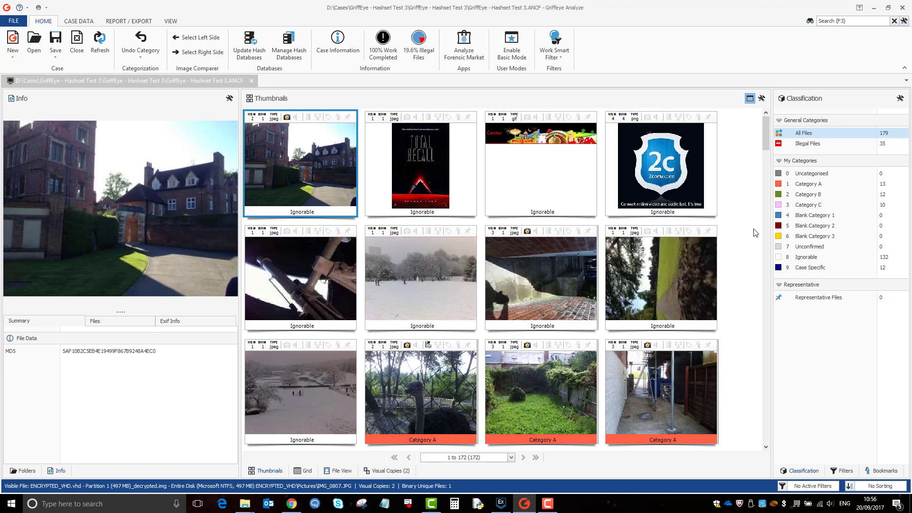
left_click(819, 195)
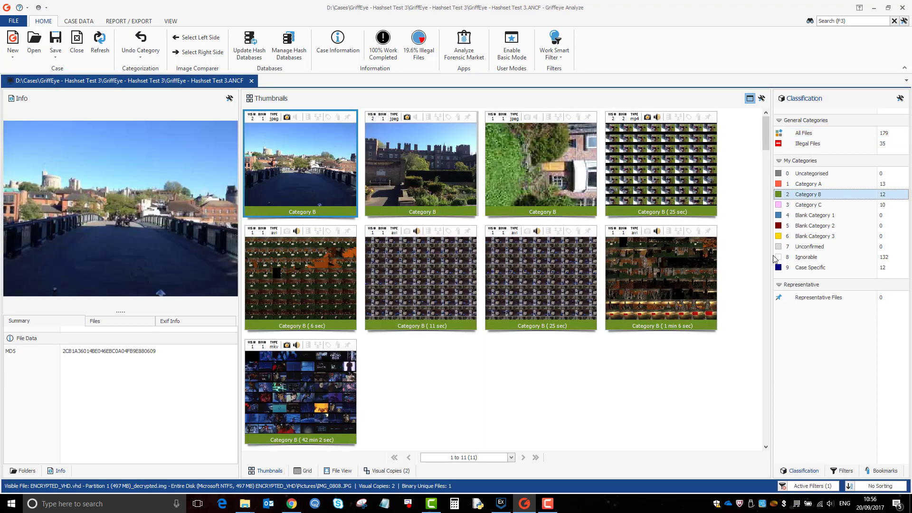